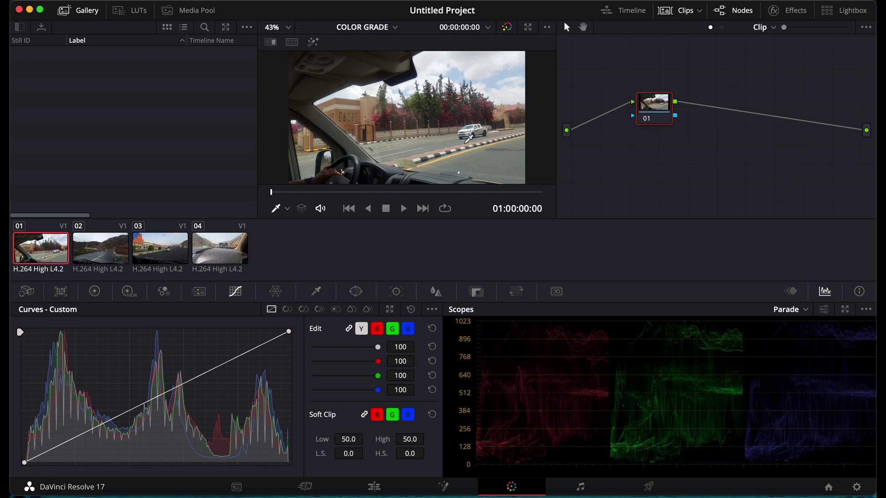
- Play the first seconds of clip 01 to review the footage, and return the playhead to the start
{"action": "left_click", "coordinate": [403, 210]}
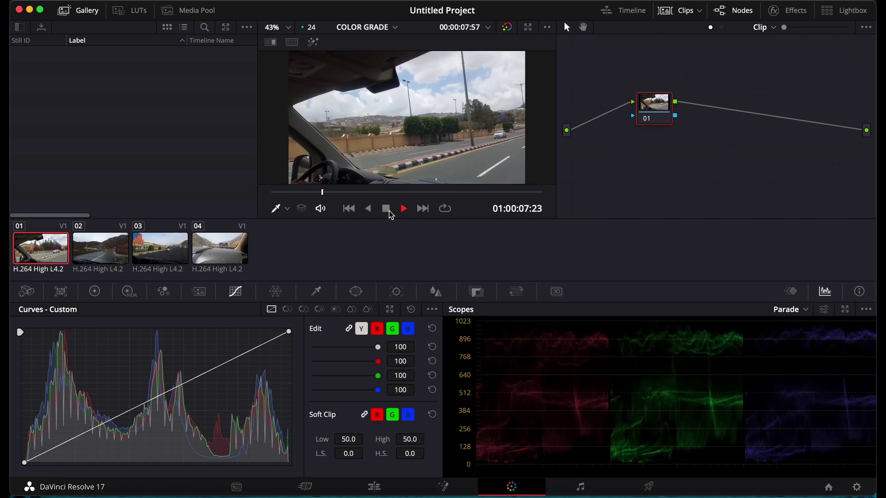
{"action": "left_click", "coordinate": [386, 213]}
{"action": "left_click_drag", "start_coordinate": [325, 193], "coordinate": [268, 196]}
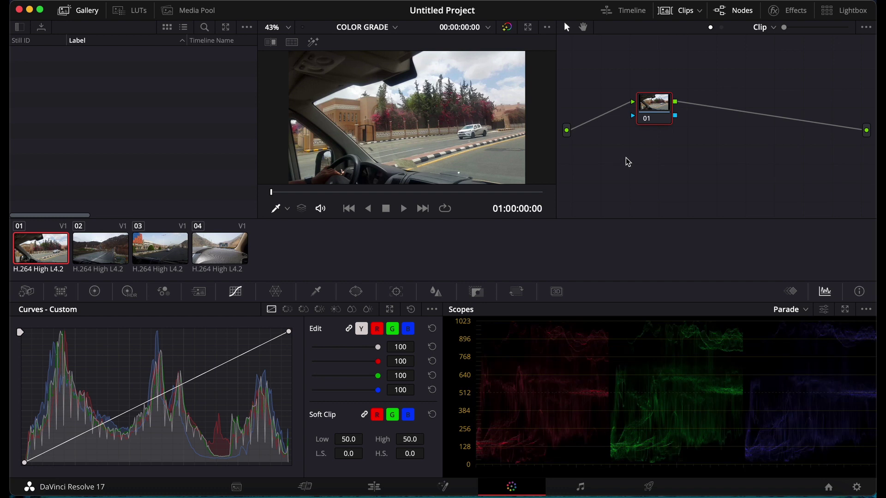
- Add three serial nodes after node 01 to build a chain of four nodes
{"action": "right_click", "coordinate": [652, 117]}
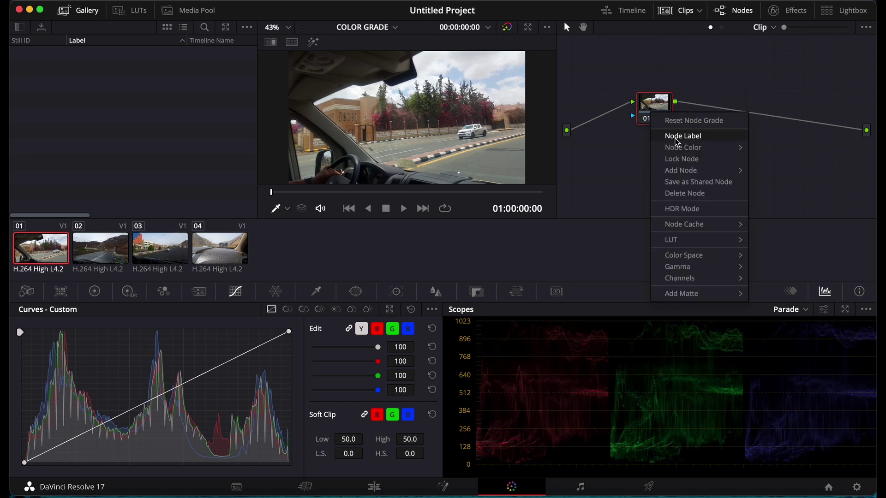
{"action": "mouse_move", "coordinate": [684, 174]}
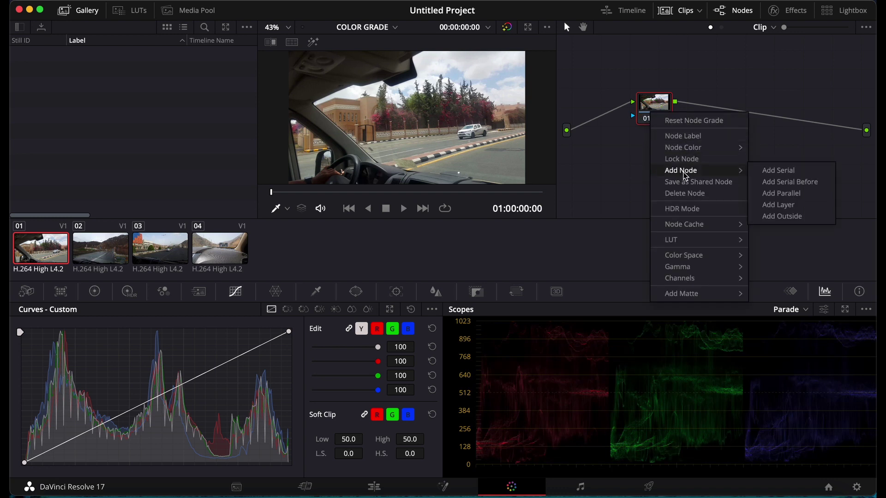
{"action": "left_click", "coordinate": [788, 172]}
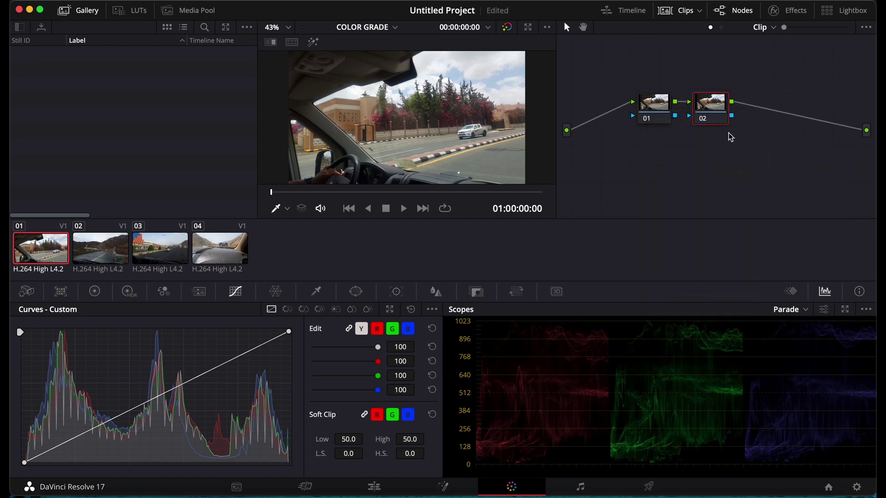
{"action": "right_click", "coordinate": [715, 117]}
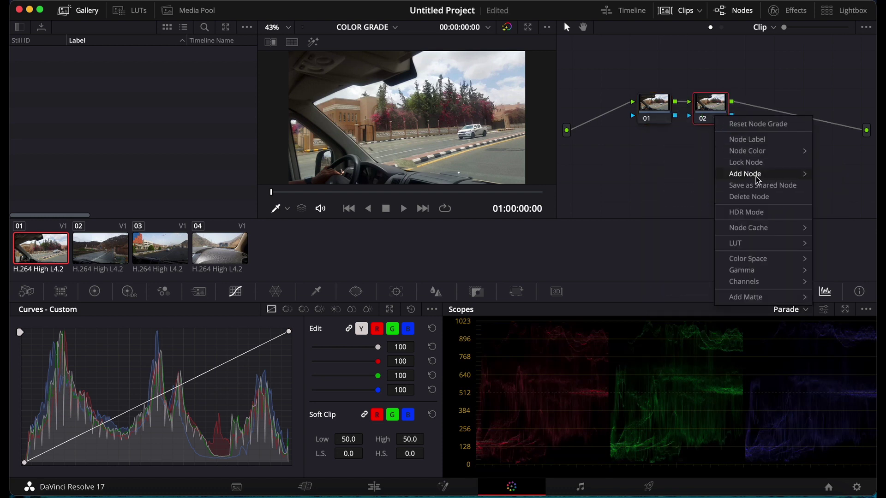
{"action": "mouse_move", "coordinate": [758, 179]}
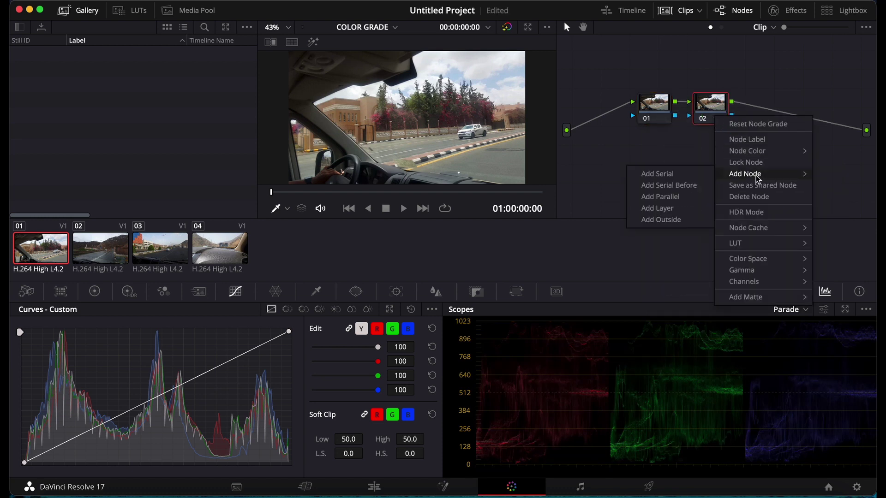
{"action": "left_click", "coordinate": [663, 173]}
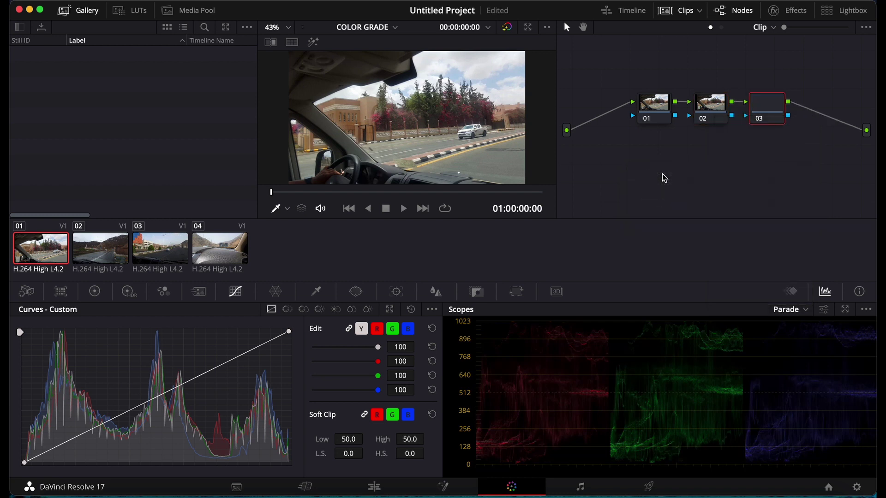
{"action": "right_click", "coordinate": [769, 119]}
{"action": "mouse_move", "coordinate": [802, 177]}
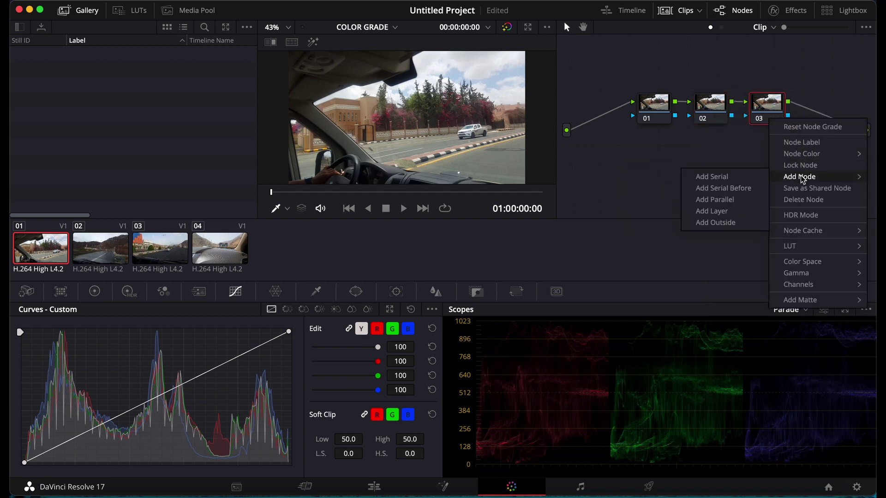
{"action": "left_click", "coordinate": [741, 177]}
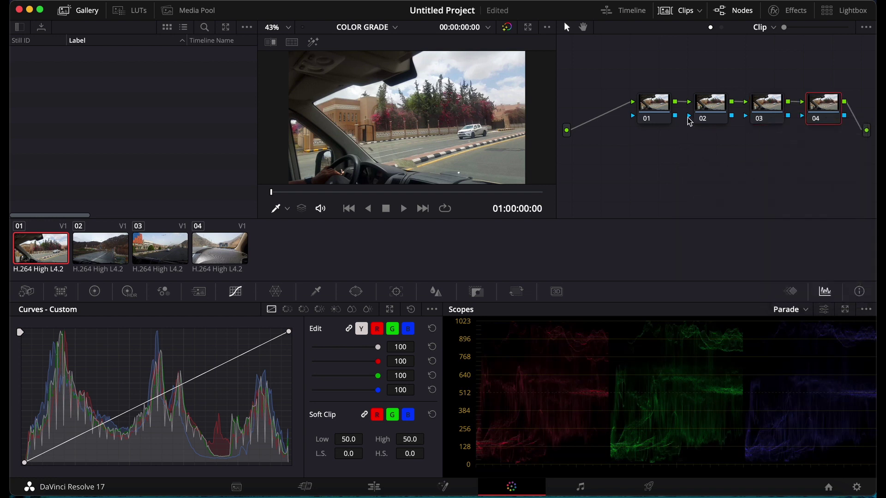
- Label node 01 EXPOSURE in capital letters
{"action": "left_click", "coordinate": [655, 113]}
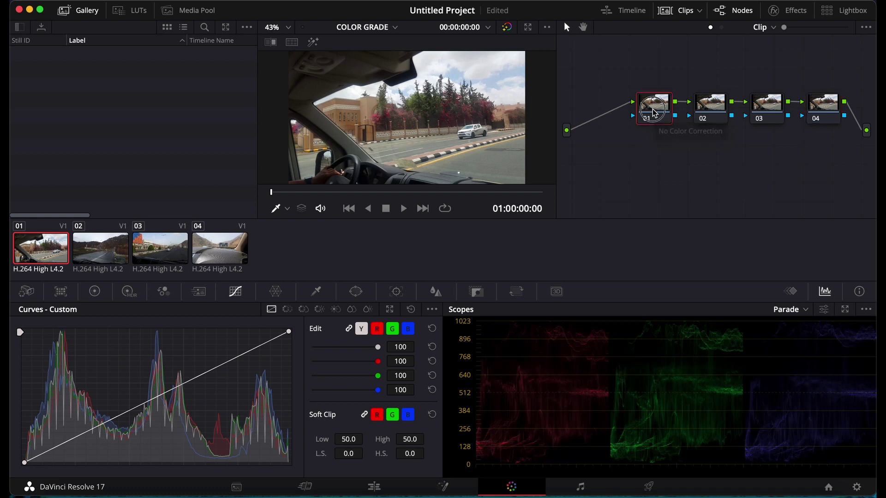
{"action": "right_click", "coordinate": [656, 116]}
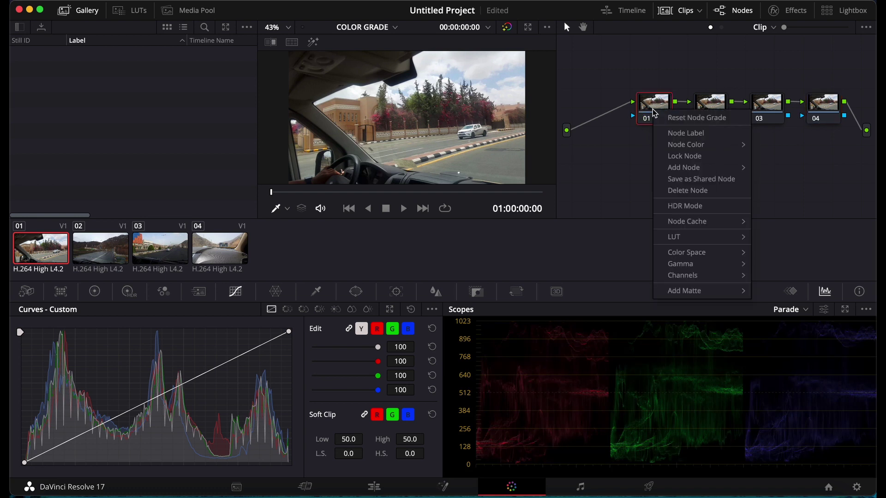
{"action": "left_click", "coordinate": [685, 133]}
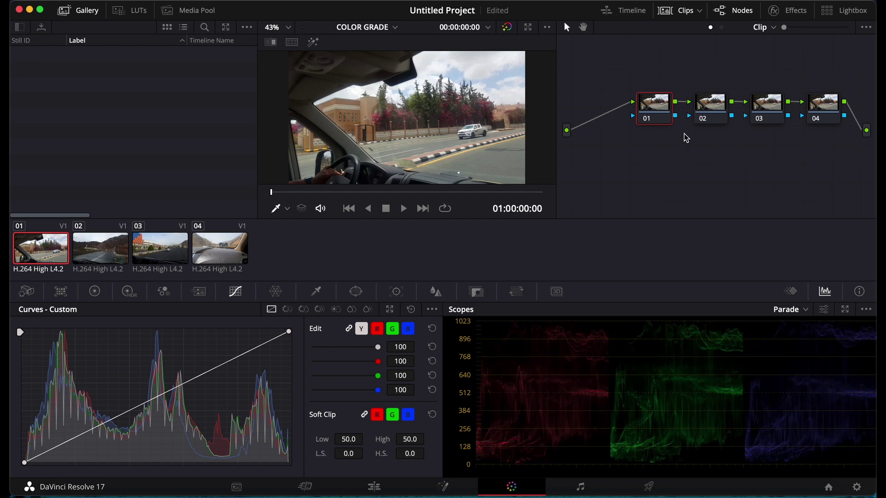
{"action": "type", "text": "exposure"}
{"action": "key", "text": "BackSpace"}
{"action": "key", "text": "BackSpace"}
{"action": "key", "text": "BackSpace"}
{"action": "key", "text": "BackSpace"}
{"action": "key", "text": "BackSpace"}
{"action": "key", "text": "BackSpace"}
{"action": "key", "text": "BackSpace"}
{"action": "key", "text": "BackSpace"}
{"action": "type", "text": "EXPOSURE"}
{"action": "key", "text": "Return"}
- Label node 02 SATURATION
{"action": "right_click", "coordinate": [715, 117]}
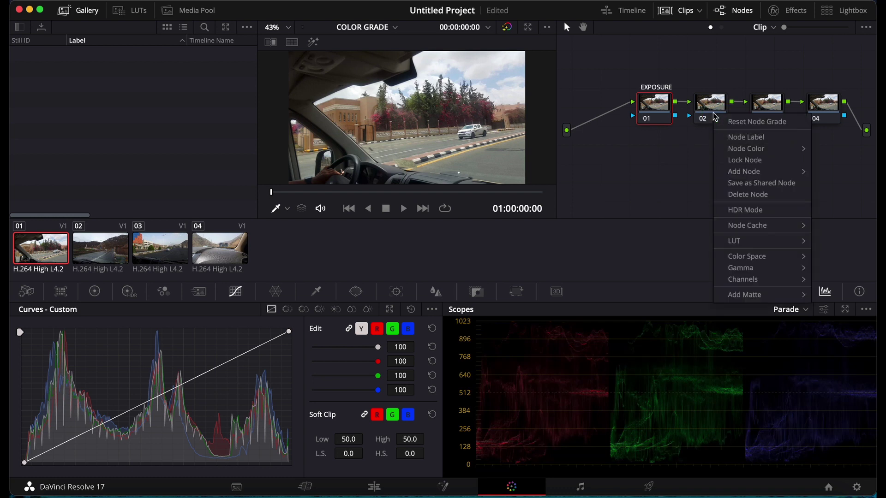
{"action": "left_click", "coordinate": [741, 136]}
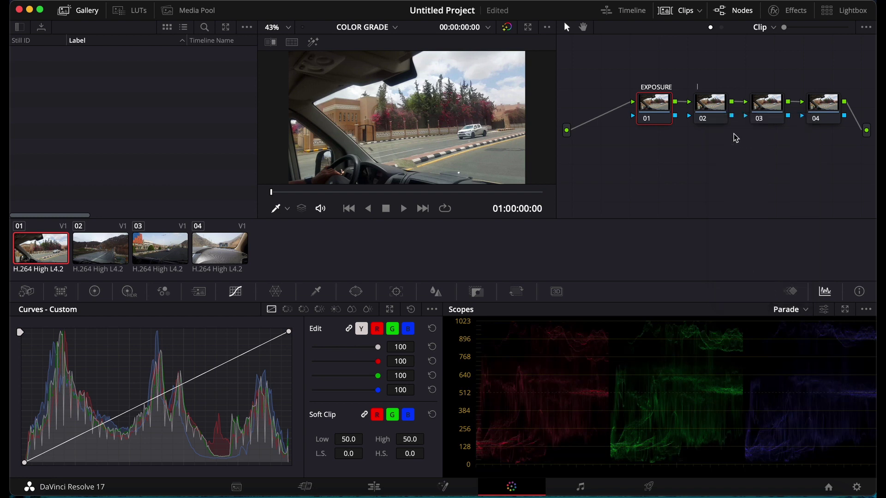
{"action": "left_click", "coordinate": [715, 118]}
{"action": "right_click", "coordinate": [715, 117]}
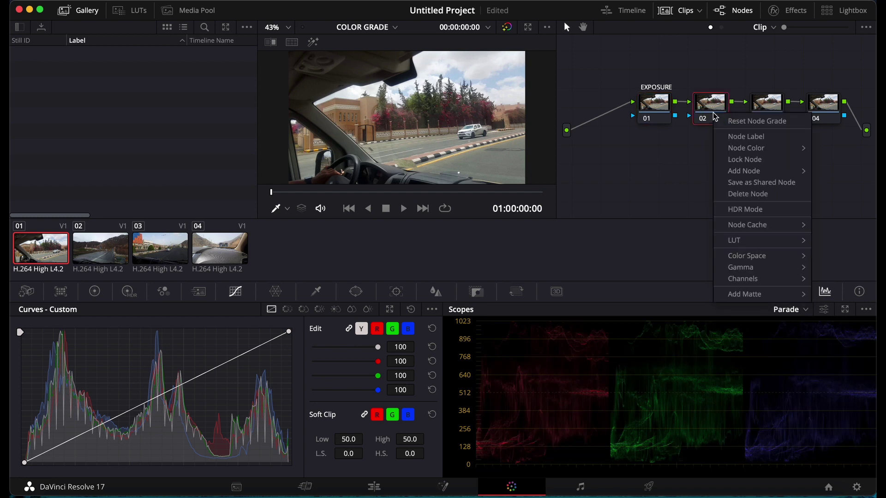
{"action": "left_click", "coordinate": [736, 135]}
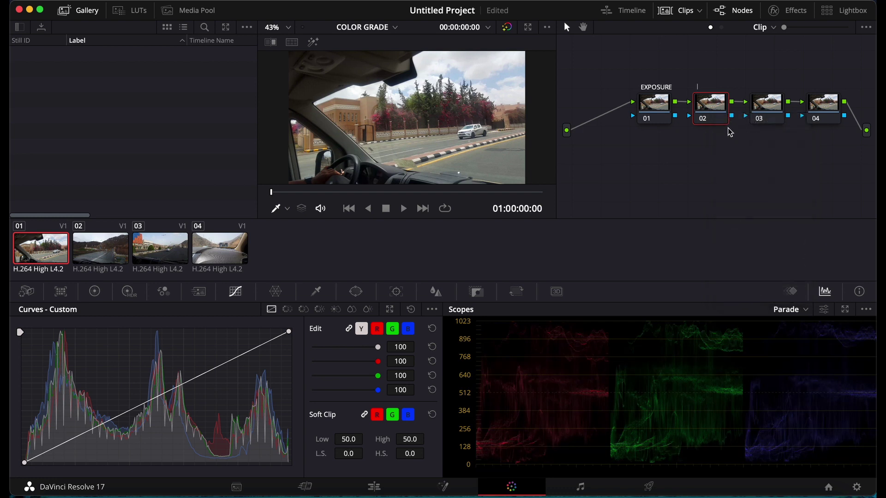
{"action": "type", "text": "SATURATION"}
{"action": "key", "text": "Return"}
- Label node 03 WB
{"action": "right_click", "coordinate": [771, 121]}
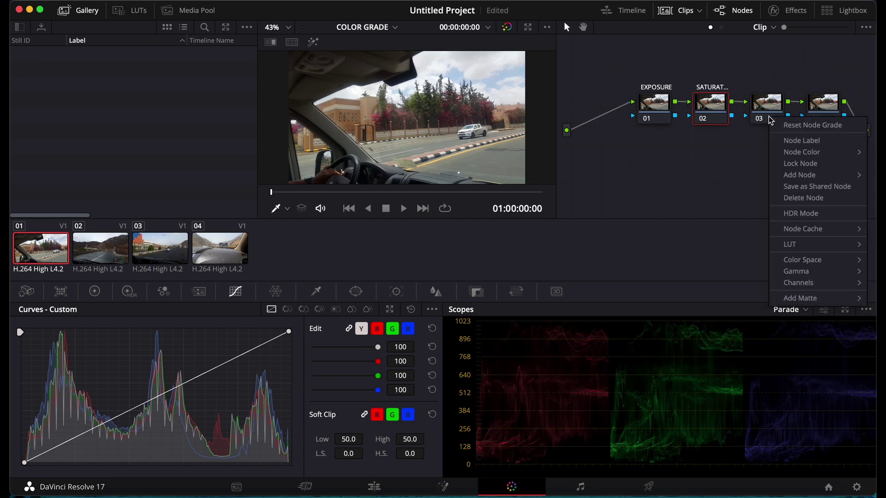
{"action": "left_click", "coordinate": [793, 141]}
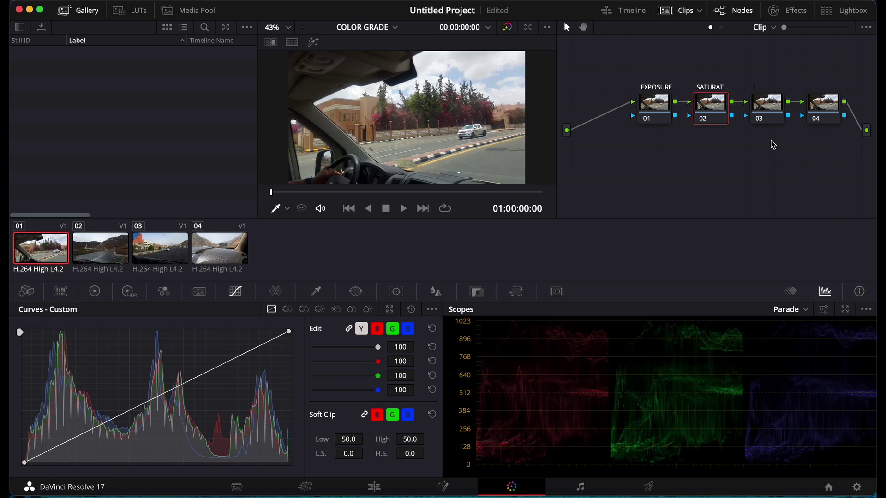
{"action": "type", "text": "WB"}
{"action": "key", "text": "Return"}
- Label node 04 FINAL and slightly lower the white point of its custom curve
{"action": "left_click", "coordinate": [828, 114]}
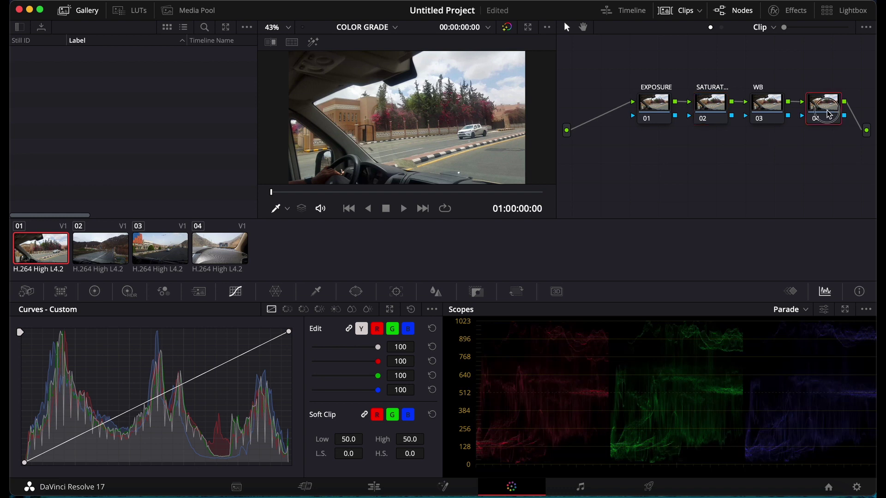
{"action": "right_click", "coordinate": [829, 115]}
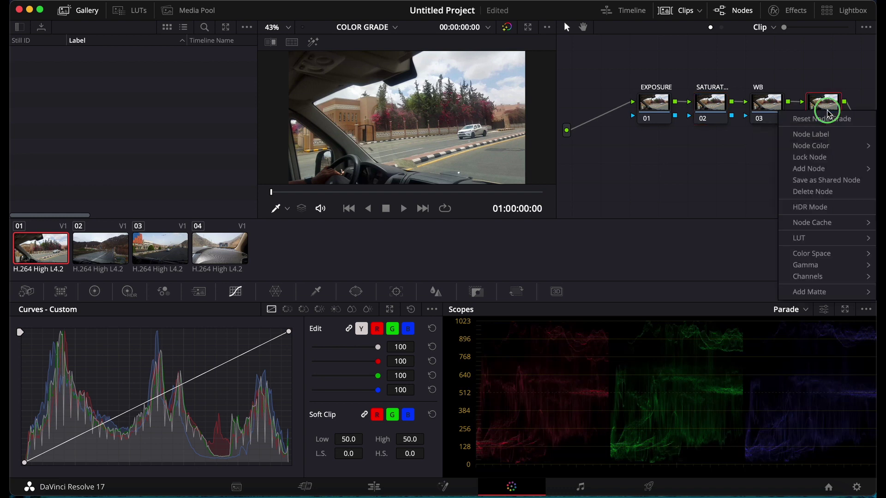
{"action": "left_click", "coordinate": [828, 134]}
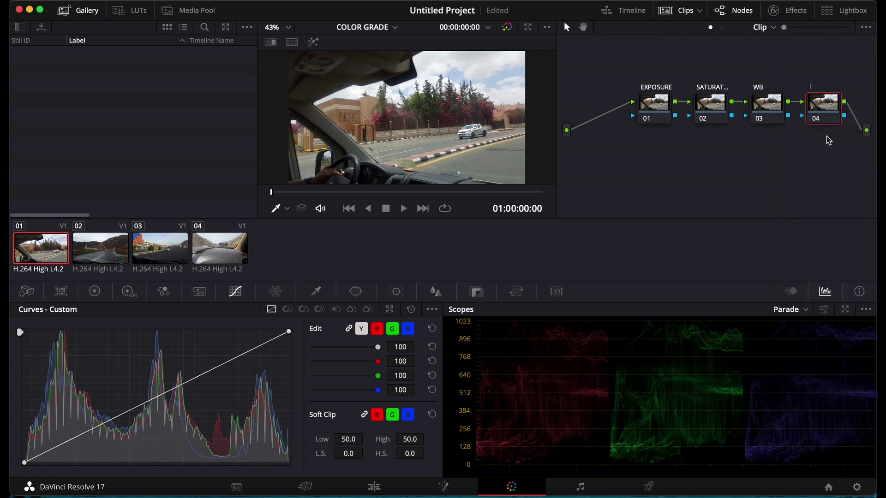
{"action": "type", "text": "FINAL"}
{"action": "key", "text": "Return"}
{"action": "mouse_move", "coordinate": [289, 332]}
{"action": "left_mouse_down"}
{"action": "mouse_move", "coordinate": [289, 447]}
{"action": "mouse_move", "coordinate": [289, 357]}
{"action": "mouse_move", "coordinate": [292, 431]}
{"action": "mouse_move", "coordinate": [300, 338]}
{"action": "left_mouse_up"}
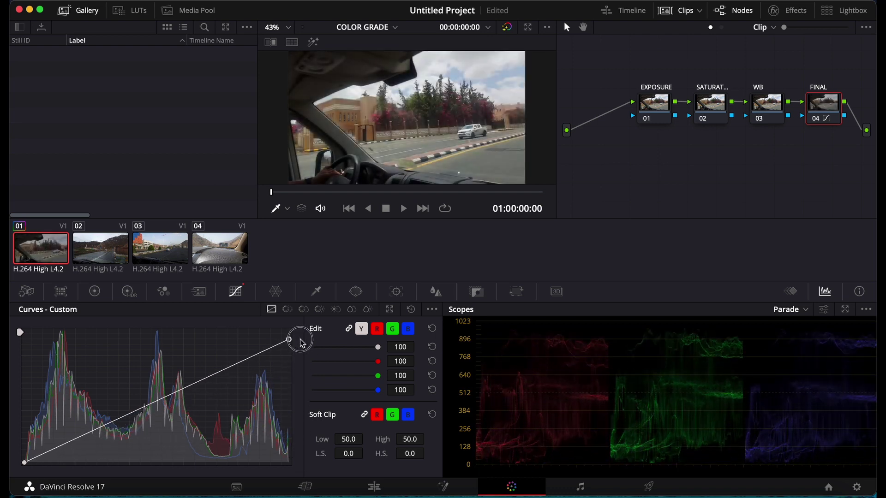
- Darken the EXPOSURE node's custom curve by lowering the white point to about half height and shifting the black point inward along the base
{"action": "left_click", "coordinate": [663, 105]}
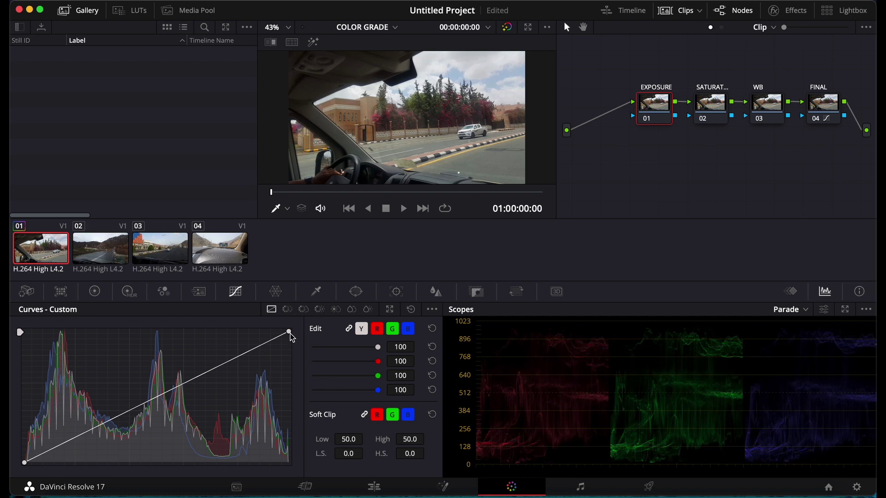
{"action": "left_click_drag", "start_coordinate": [292, 338], "coordinate": [296, 385]}
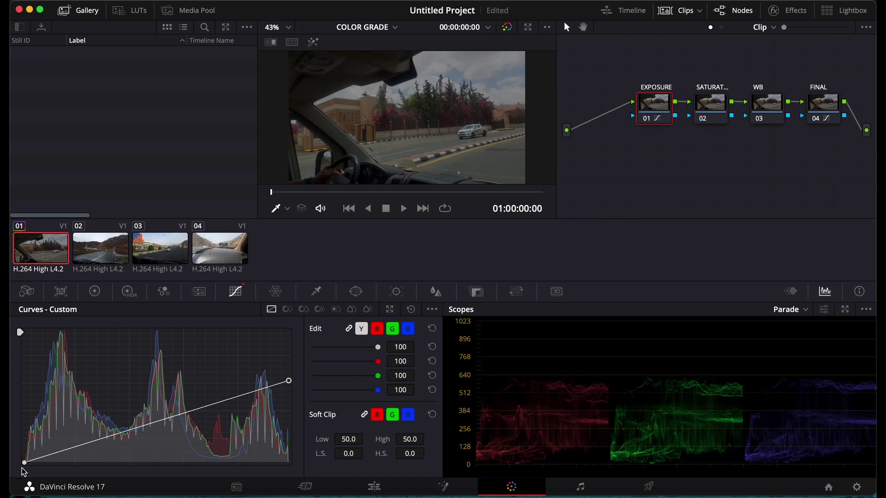
{"action": "left_click_drag", "start_coordinate": [25, 462], "coordinate": [70, 462]}
{"action": "left_click_drag", "start_coordinate": [292, 379], "coordinate": [295, 403]}
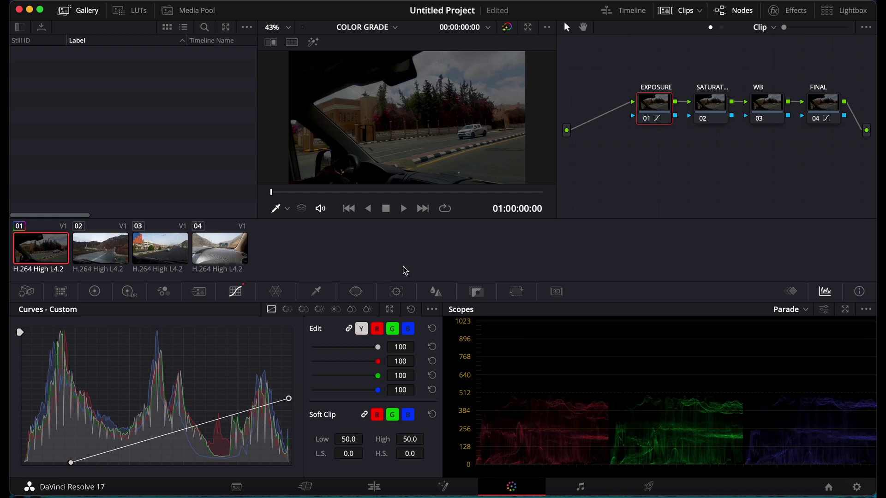
- On the SATURATION node's custom curve, shift the black point slightly inward and lower the white point a little at the far end
{"action": "left_click", "coordinate": [714, 108]}
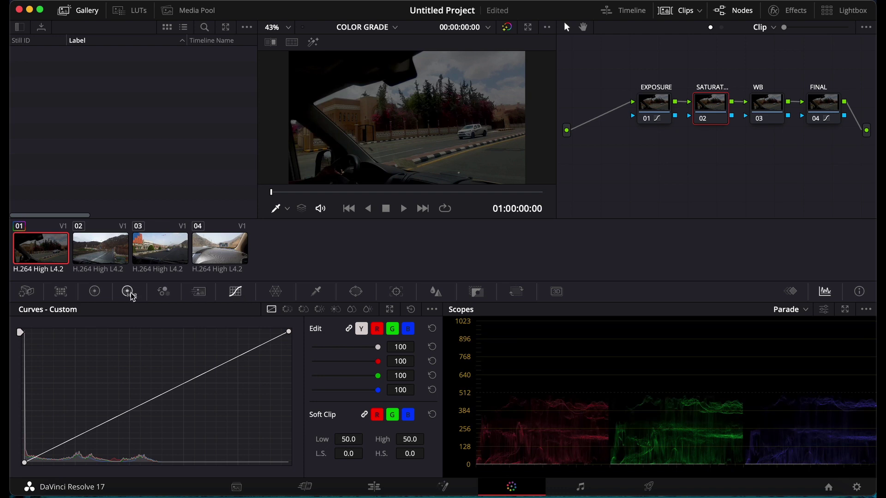
{"action": "left_click", "coordinate": [95, 292]}
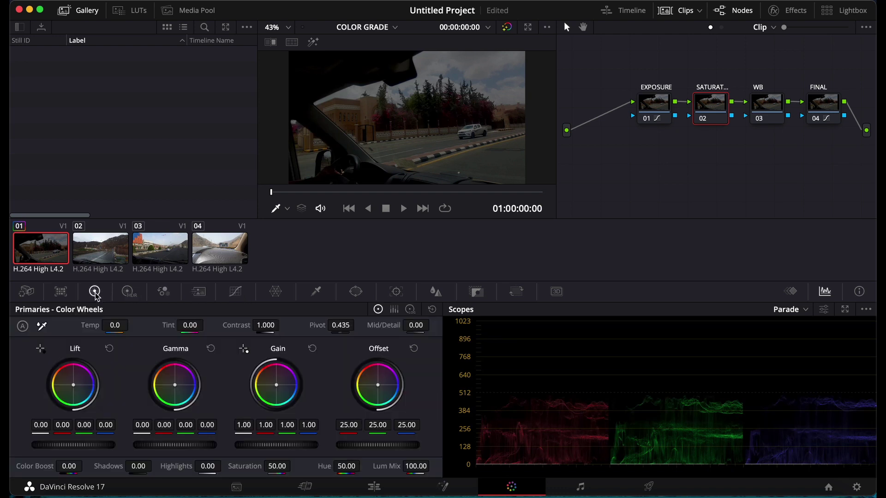
{"action": "left_click", "coordinate": [235, 291]}
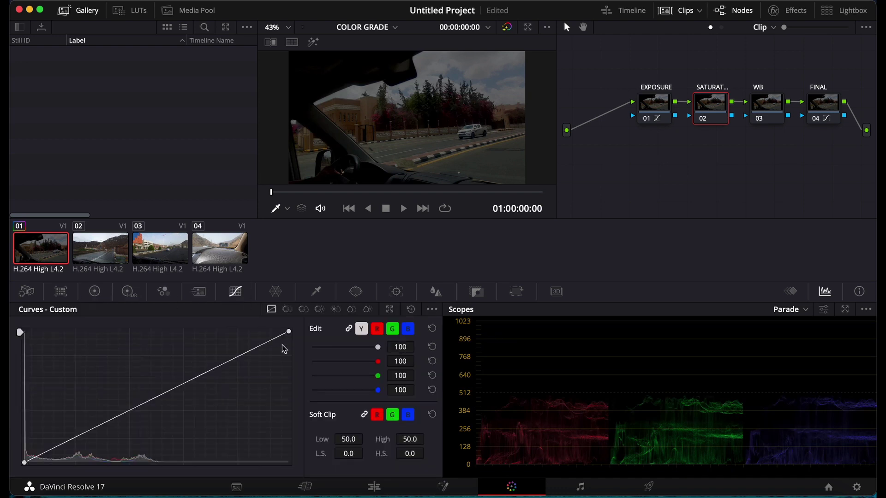
{"action": "mouse_move", "coordinate": [291, 335]}
{"action": "left_mouse_down"}
{"action": "mouse_move", "coordinate": [289, 353]}
{"action": "mouse_move", "coordinate": [283, 325]}
{"action": "mouse_move", "coordinate": [254, 327]}
{"action": "mouse_move", "coordinate": [278, 324]}
{"action": "left_mouse_up"}
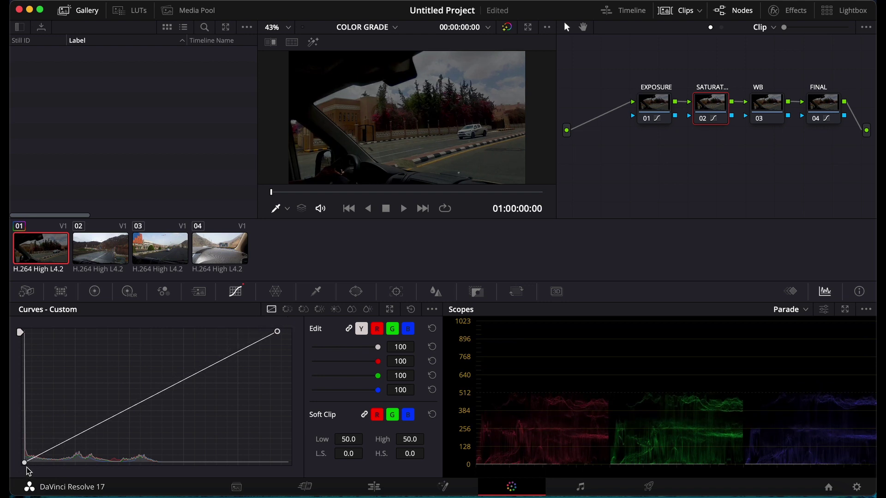
{"action": "left_click_drag", "start_coordinate": [26, 462], "coordinate": [45, 462]}
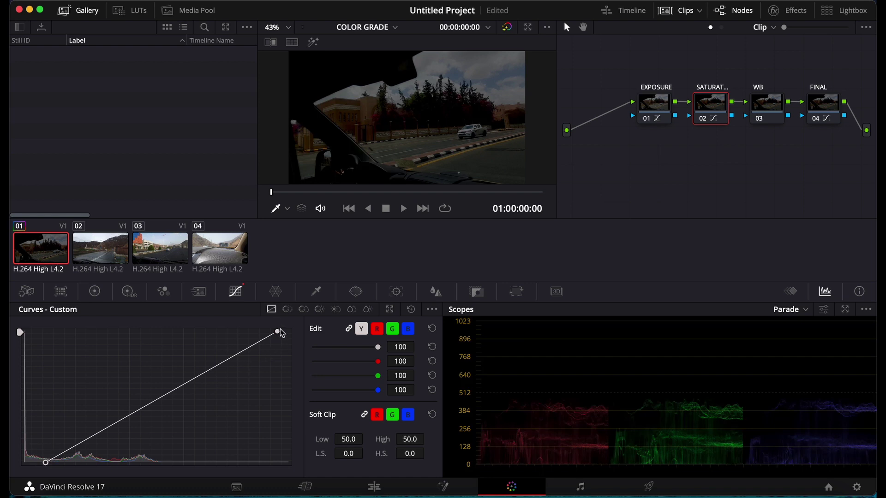
{"action": "left_click_drag", "start_coordinate": [277, 331], "coordinate": [288, 350]}
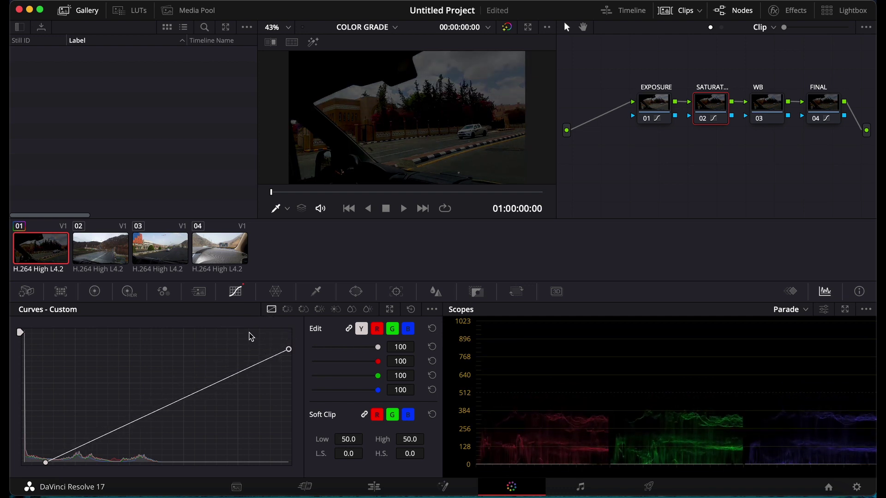
- Raise the SATURATION node's Shadows to 20.50 in the primary color wheels
{"action": "left_click", "coordinate": [96, 291]}
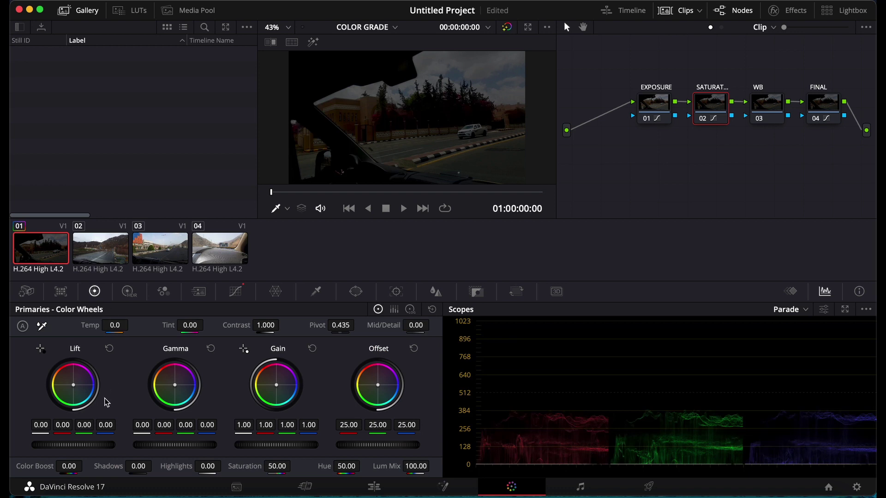
{"action": "left_click", "coordinate": [137, 467]}
{"action": "left_click_drag", "start_coordinate": [138, 466], "coordinate": [138, 467]}
{"action": "left_click", "coordinate": [146, 467]}
{"action": "left_click_drag", "start_coordinate": [137, 466], "coordinate": [156, 466]}
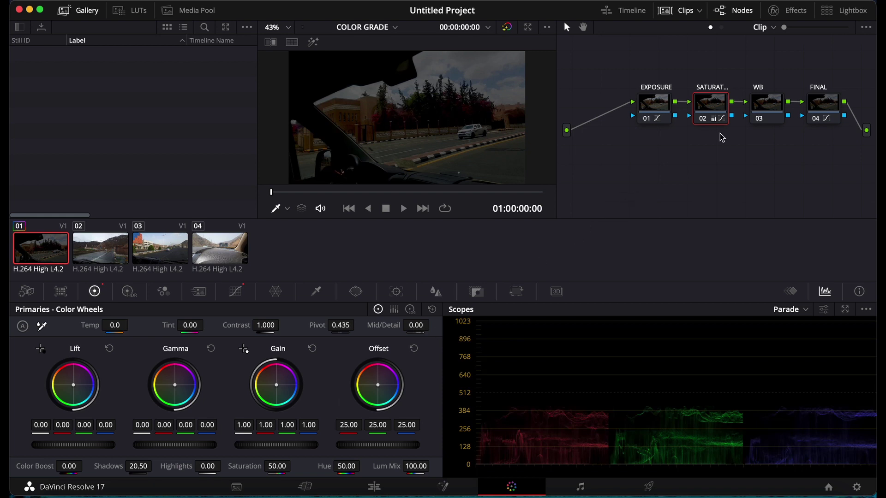
- On the WB node, use the HSL qualifier picker to sample the white vehicle in the frame
{"action": "left_click", "coordinate": [777, 111]}
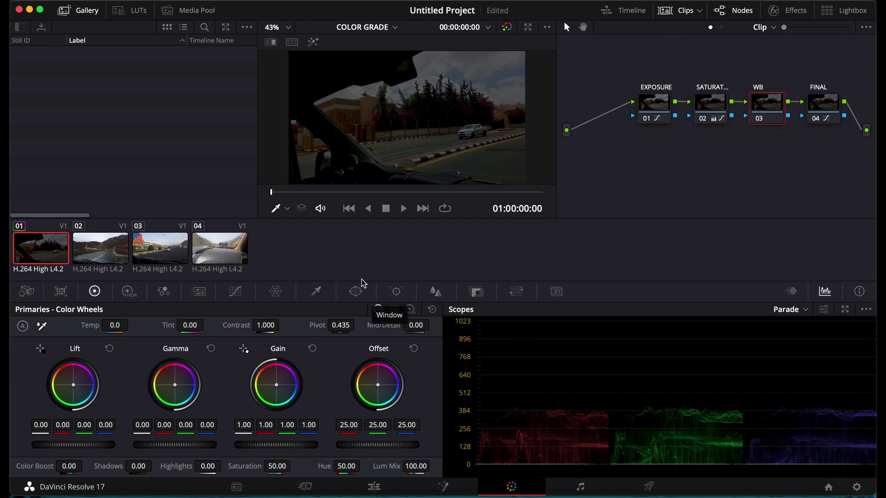
{"action": "left_click", "coordinate": [317, 295]}
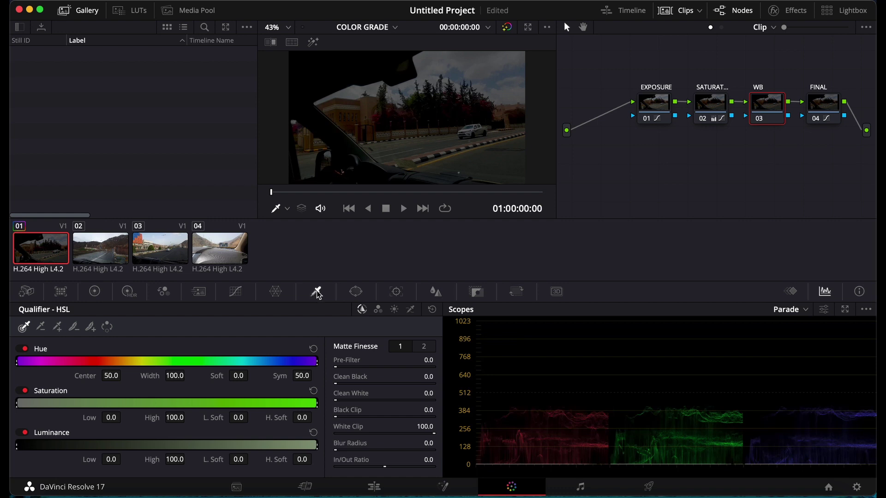
{"action": "left_click", "coordinate": [276, 210]}
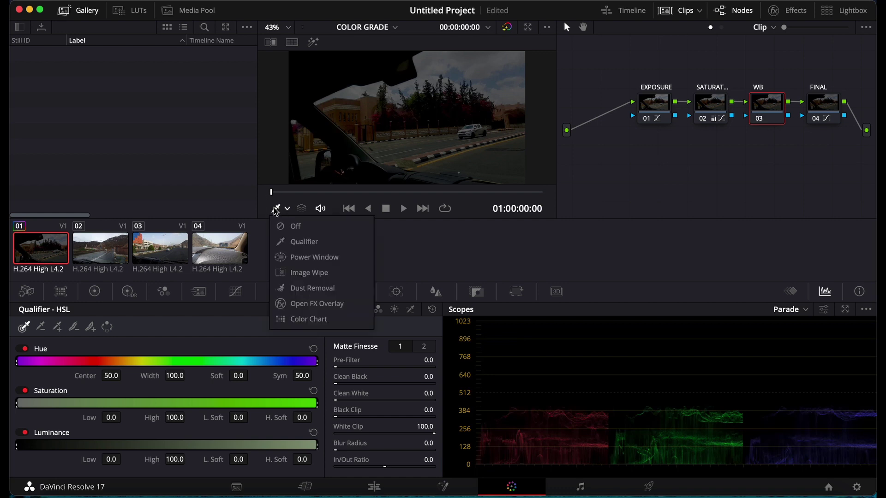
{"action": "left_click", "coordinate": [305, 242]}
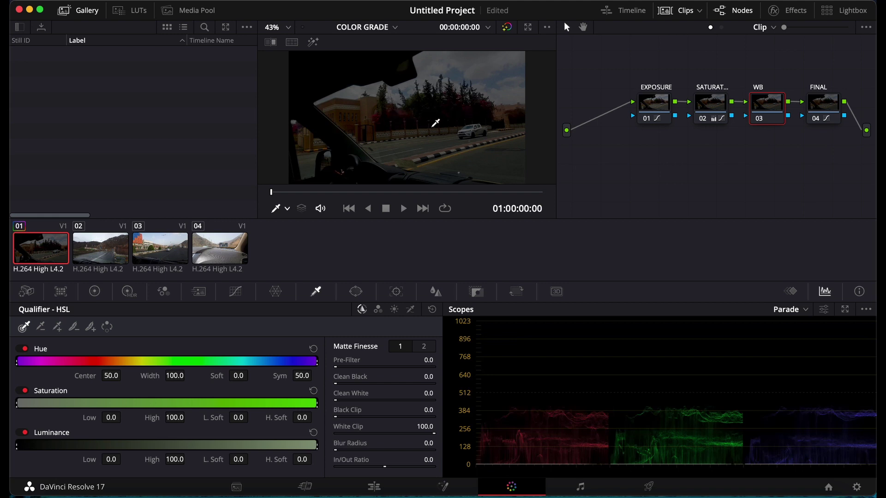
{"action": "left_click", "coordinate": [472, 126]}
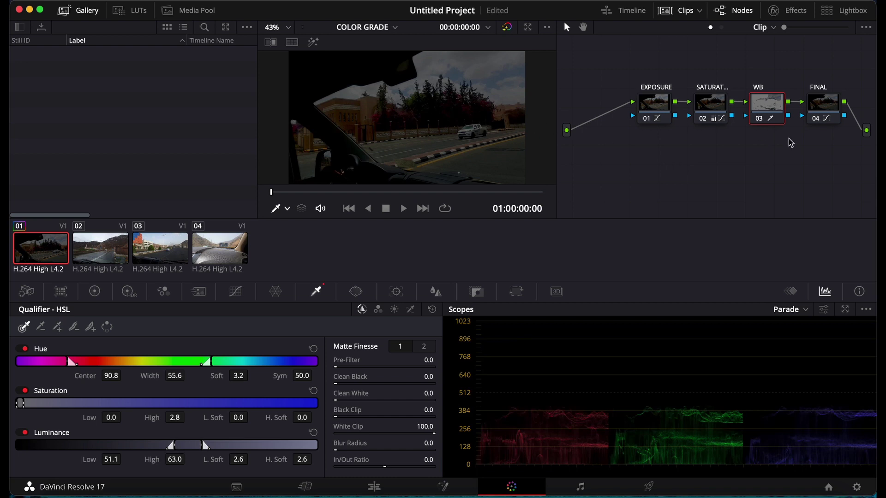
- Set the FINAL node's primary wheels to Lift 0.03, Gamma 0.01, Gain 0.97 and Offset 25.90
{"action": "left_click", "coordinate": [826, 114]}
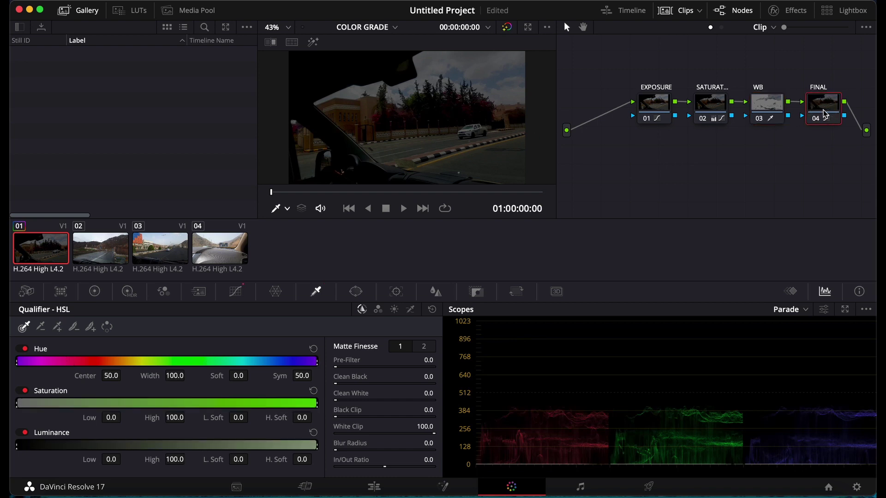
{"action": "left_click", "coordinate": [98, 293]}
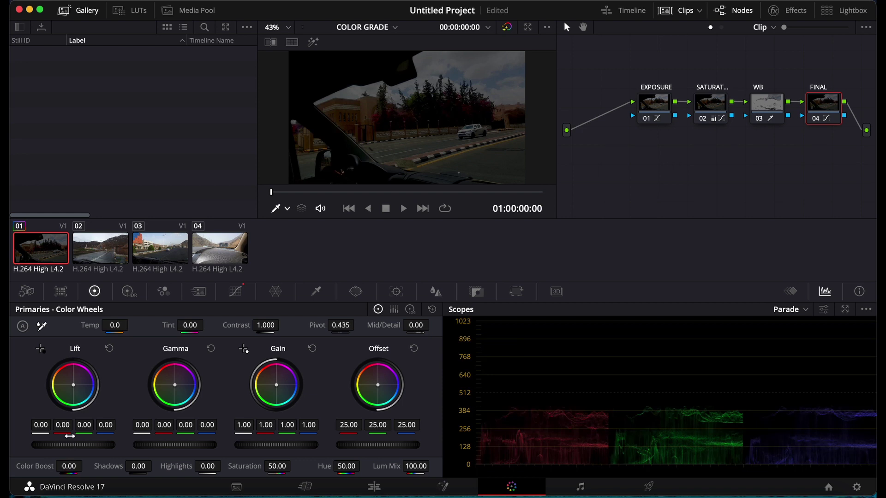
{"action": "left_click_drag", "start_coordinate": [59, 445], "coordinate": [113, 441]}
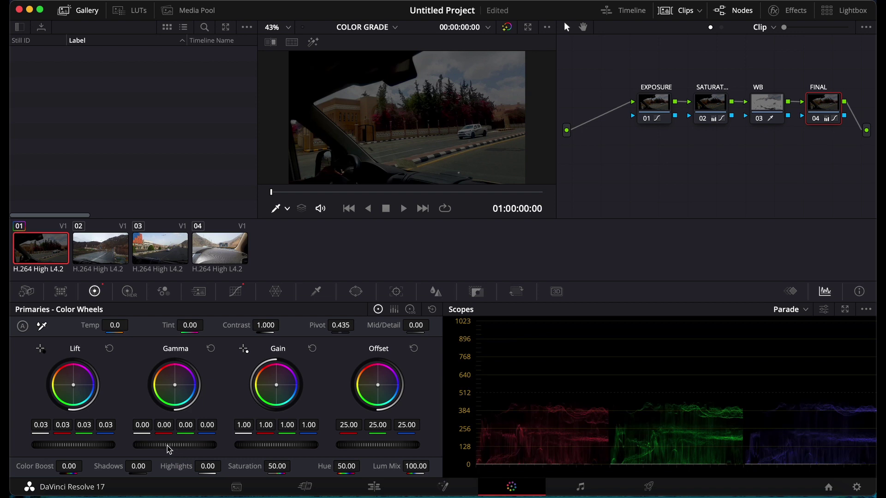
{"action": "left_click_drag", "start_coordinate": [169, 449], "coordinate": [148, 448]}
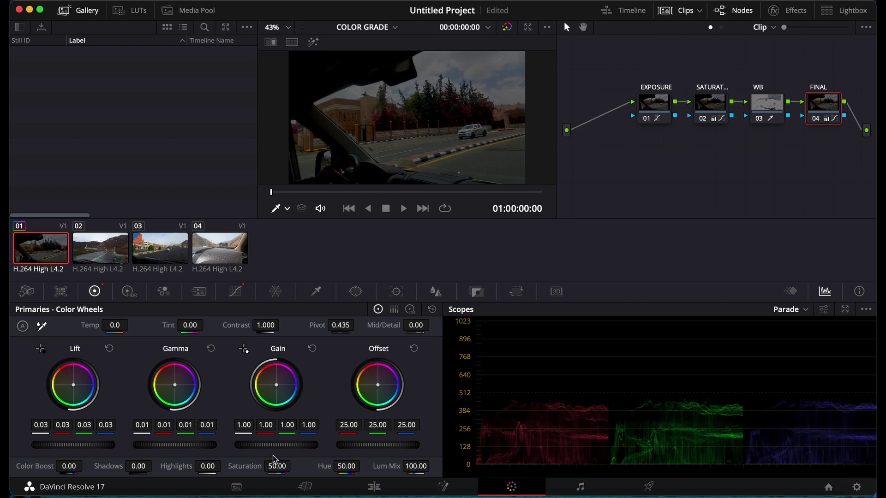
{"action": "left_click_drag", "start_coordinate": [269, 447], "coordinate": [252, 440]}
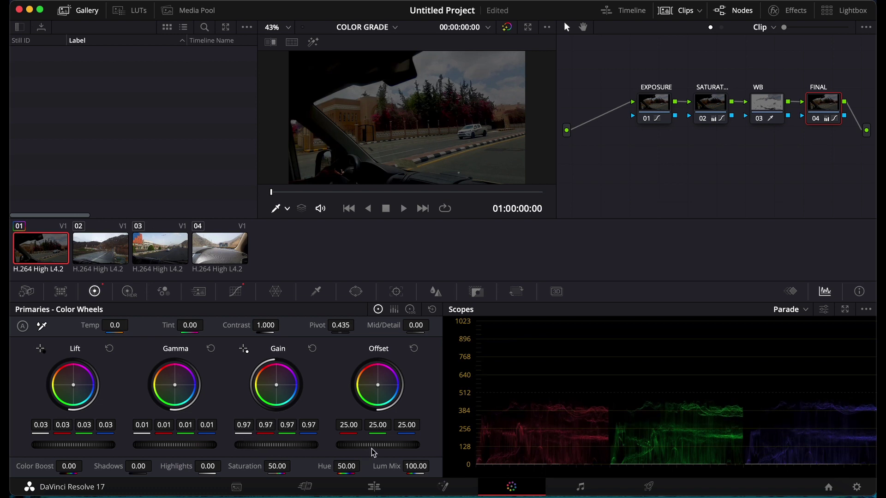
{"action": "left_click_drag", "start_coordinate": [371, 448], "coordinate": [389, 446]}
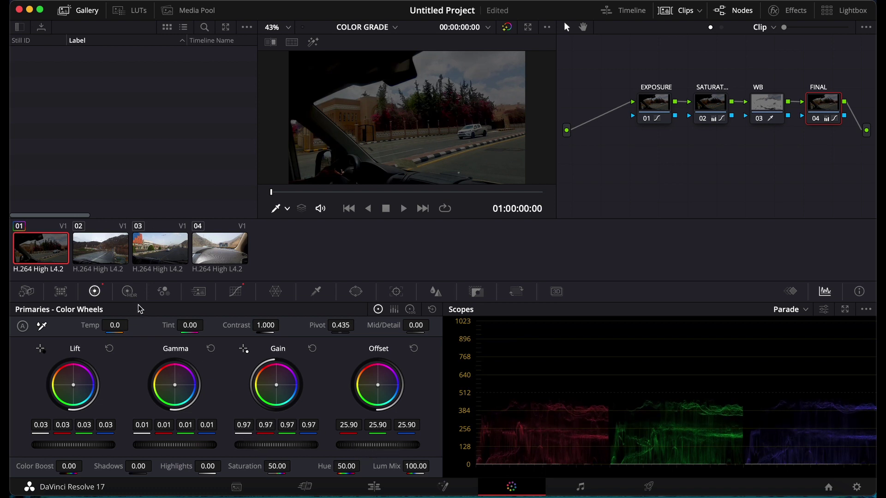
- In FINAL's HDR color wheels, set Temp to 1.60 and zone falloff to 0.44 for Dark, 0.36 for Shadow and 0.64 for Light
{"action": "left_click", "coordinate": [129, 293]}
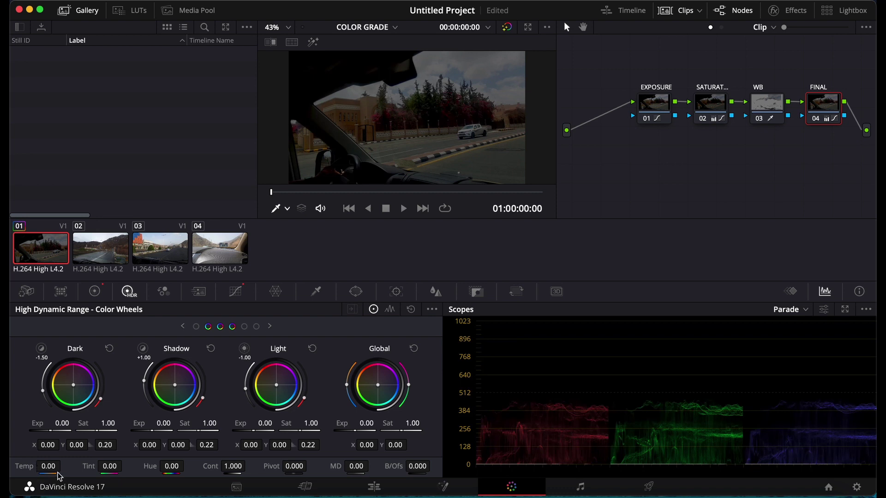
{"action": "left_click_drag", "start_coordinate": [50, 469], "coordinate": [48, 468]}
{"action": "left_click_drag", "start_coordinate": [101, 398], "coordinate": [105, 391]}
{"action": "left_click", "coordinate": [111, 467]}
{"action": "left_click", "coordinate": [109, 467]}
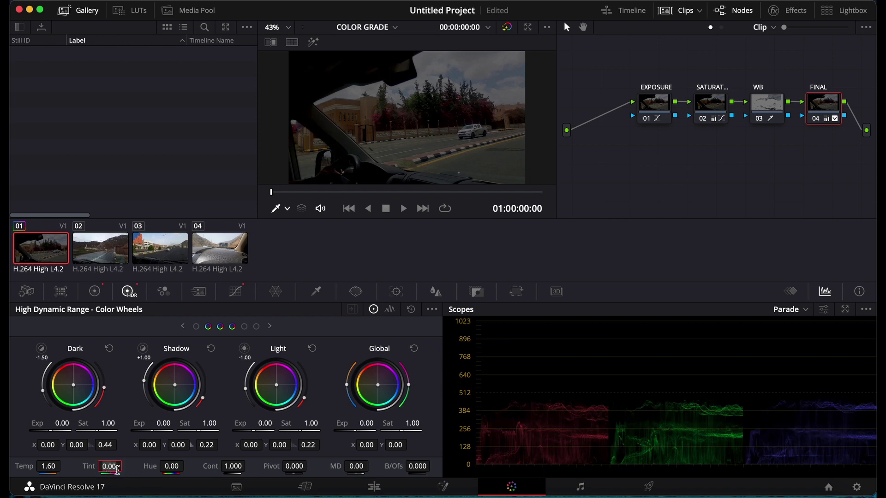
{"action": "left_click", "coordinate": [113, 468]}
{"action": "left_click", "coordinate": [112, 467]}
{"action": "left_click_drag", "start_coordinate": [203, 397], "coordinate": [205, 391]}
{"action": "left_click_drag", "start_coordinate": [304, 399], "coordinate": [307, 383]}
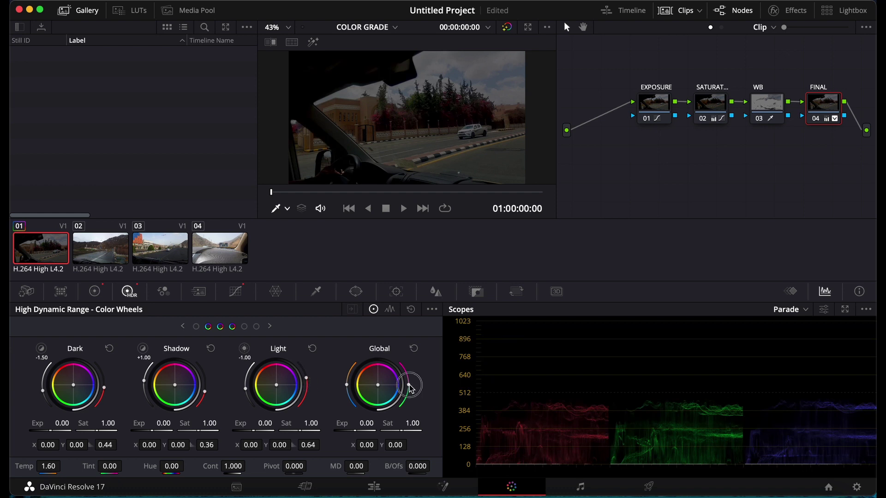
- Tint the FINAL node toward magenta with the HDR Global wheel, using Tint 45.68 and Temp about 1081.9
{"action": "mouse_move", "coordinate": [411, 389]}
{"action": "left_mouse_down"}
{"action": "mouse_move", "coordinate": [409, 376]}
{"action": "mouse_move", "coordinate": [410, 401]}
{"action": "mouse_move", "coordinate": [405, 373]}
{"action": "mouse_move", "coordinate": [395, 395]}
{"action": "mouse_move", "coordinate": [403, 379]}
{"action": "left_mouse_up"}
{"action": "mouse_move", "coordinate": [347, 391]}
{"action": "left_mouse_down"}
{"action": "mouse_move", "coordinate": [348, 370]}
{"action": "mouse_move", "coordinate": [349, 404]}
{"action": "mouse_move", "coordinate": [350, 382]}
{"action": "left_mouse_up"}
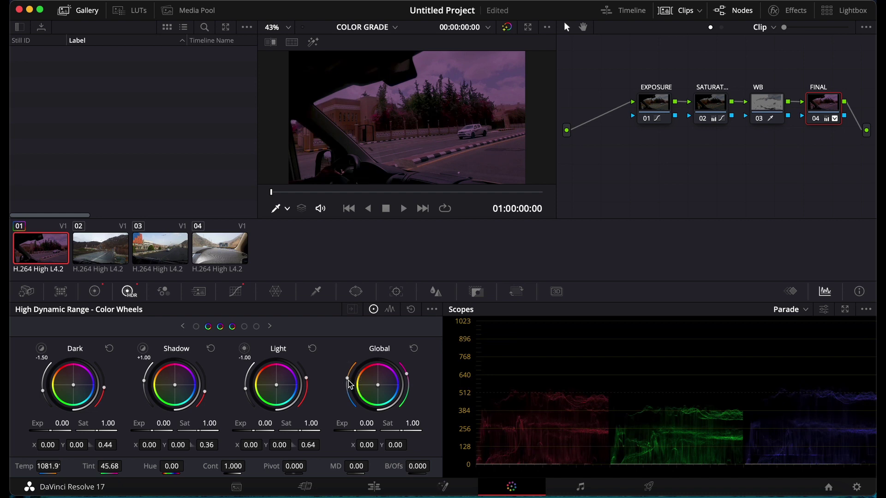
- On the EXPOSURE node's custom curve, raise the white point very slightly and shift the black point a little further inward along the base
{"action": "left_click", "coordinate": [235, 292]}
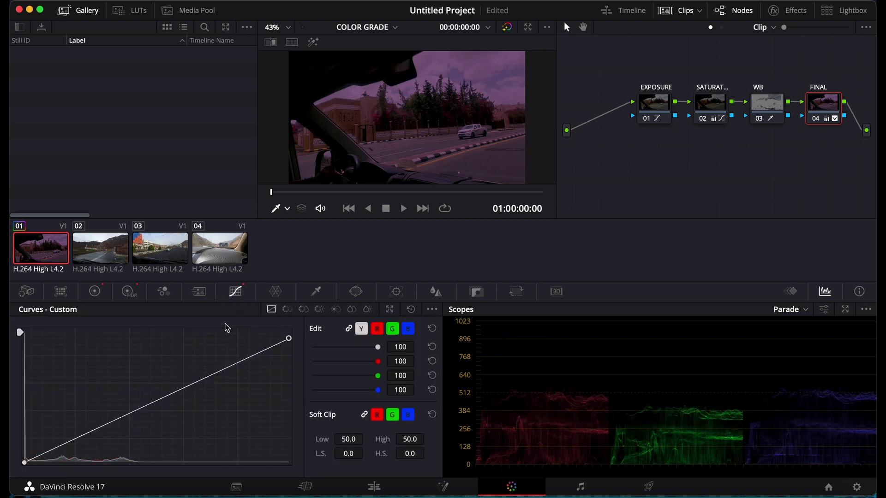
{"action": "left_click", "coordinate": [648, 97]}
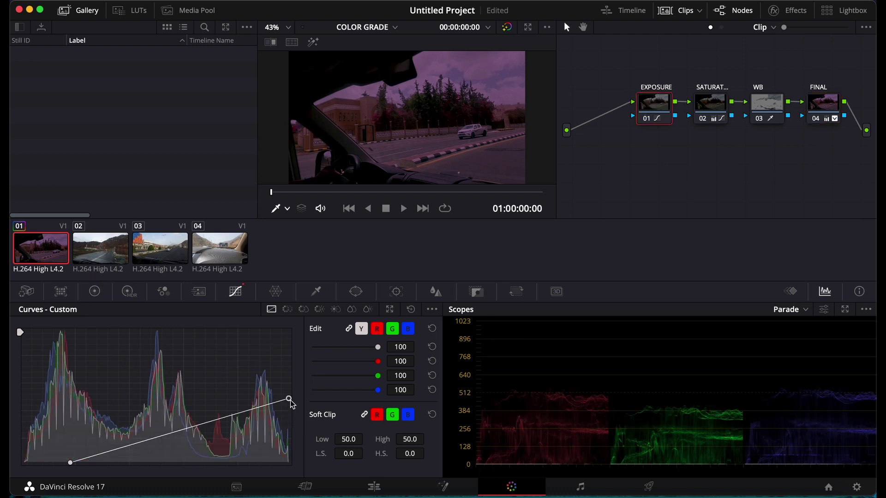
{"action": "left_click_drag", "start_coordinate": [290, 401], "coordinate": [290, 400]}
{"action": "left_click_drag", "start_coordinate": [72, 461], "coordinate": [78, 463]}
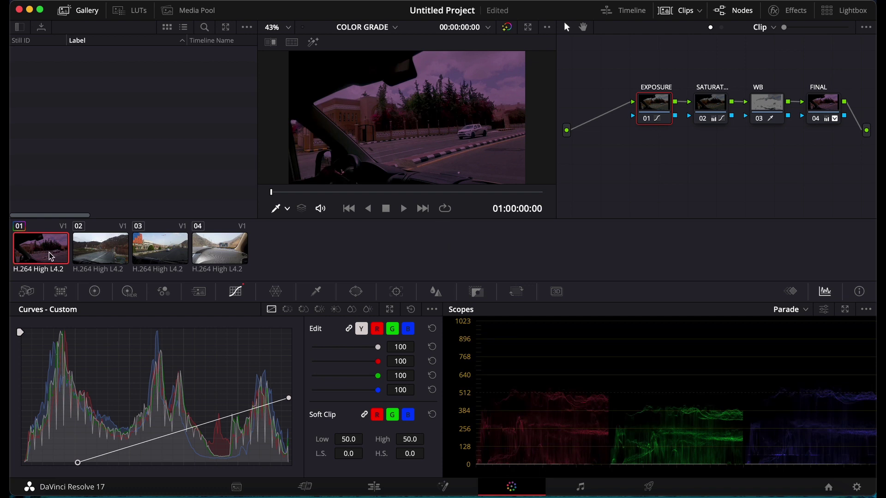
- Play the ungraded clip 02 and the graded clip 01 to review how they look, rewinding each toward its start
{"action": "left_click", "coordinate": [101, 256]}
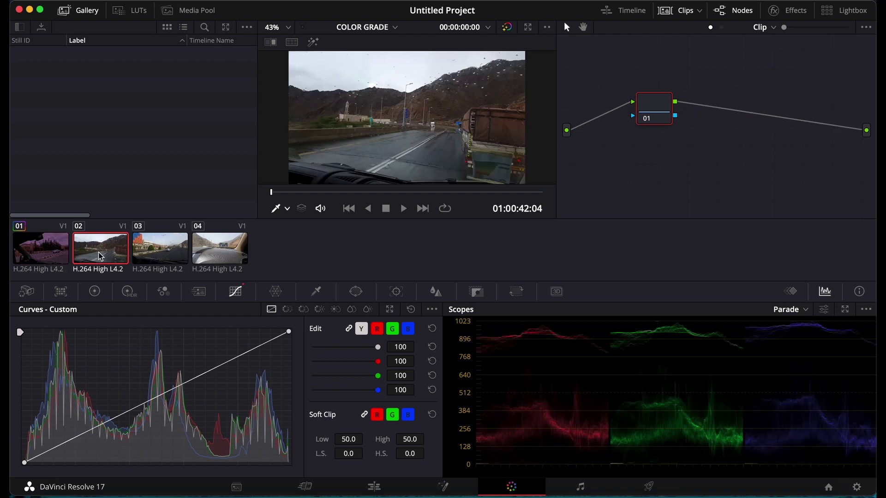
{"action": "left_click", "coordinate": [404, 211]}
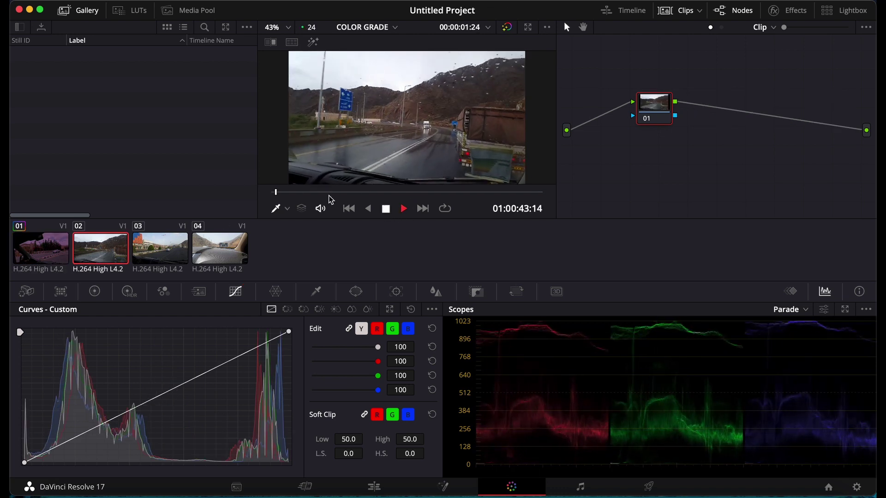
{"action": "left_click_drag", "start_coordinate": [277, 191], "coordinate": [249, 195]}
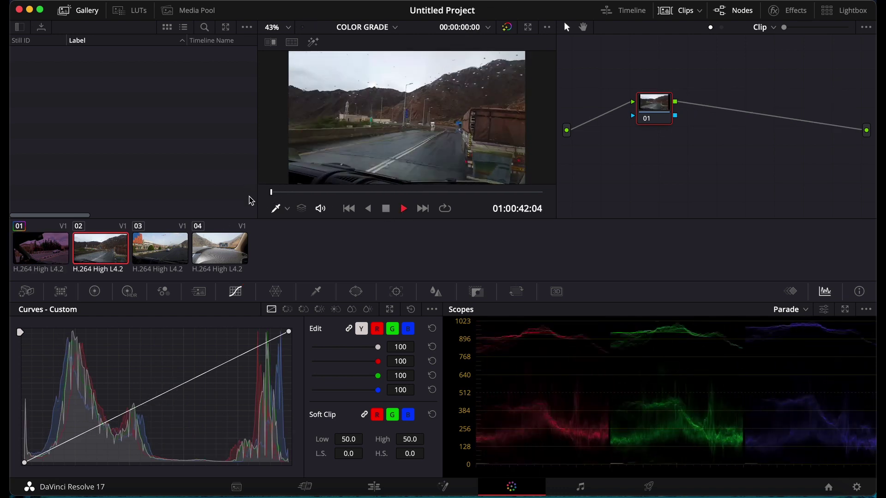
{"action": "left_click", "coordinate": [38, 258]}
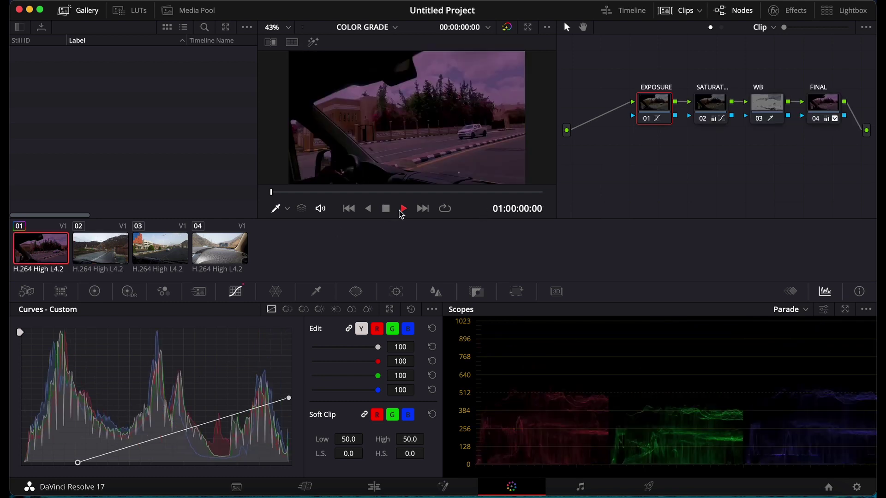
{"action": "left_click", "coordinate": [400, 210]}
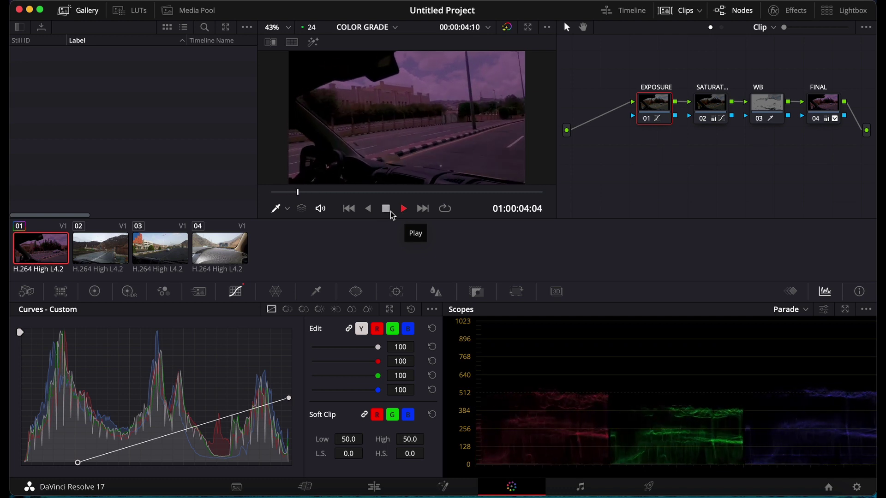
{"action": "left_click", "coordinate": [386, 209]}
{"action": "left_click", "coordinate": [276, 194]}
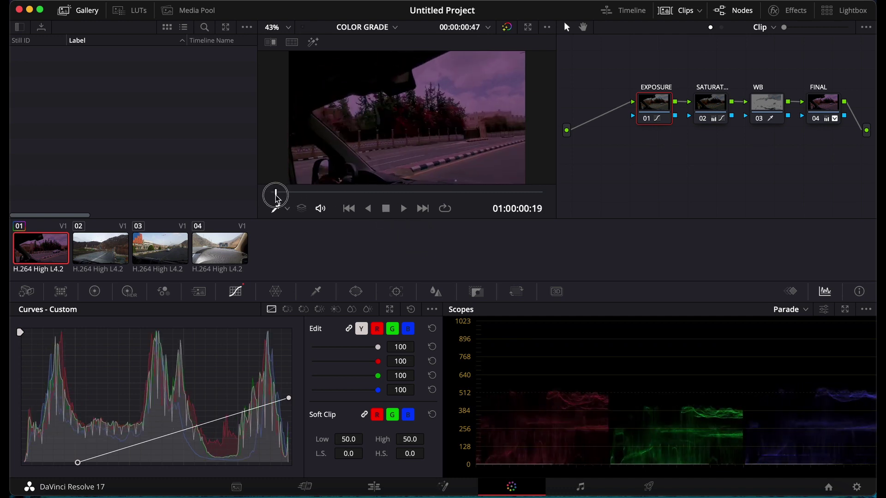
{"action": "left_click_drag", "start_coordinate": [276, 199], "coordinate": [275, 193]}
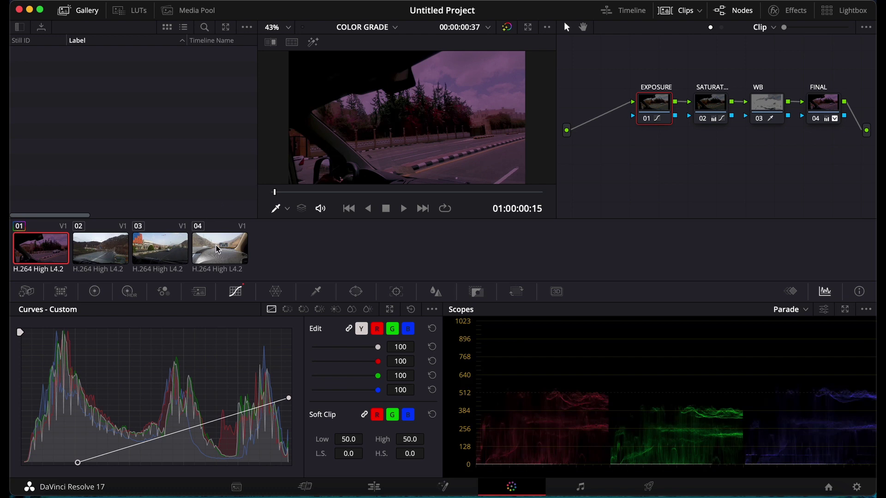
- Apply the grade of clip 01 to clip 02
{"action": "left_click", "coordinate": [105, 253]}
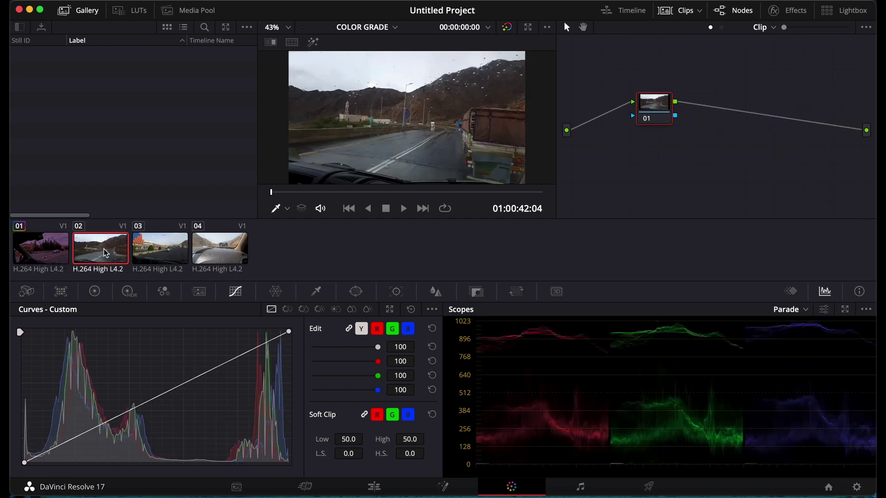
{"action": "right_click", "coordinate": [52, 255]}
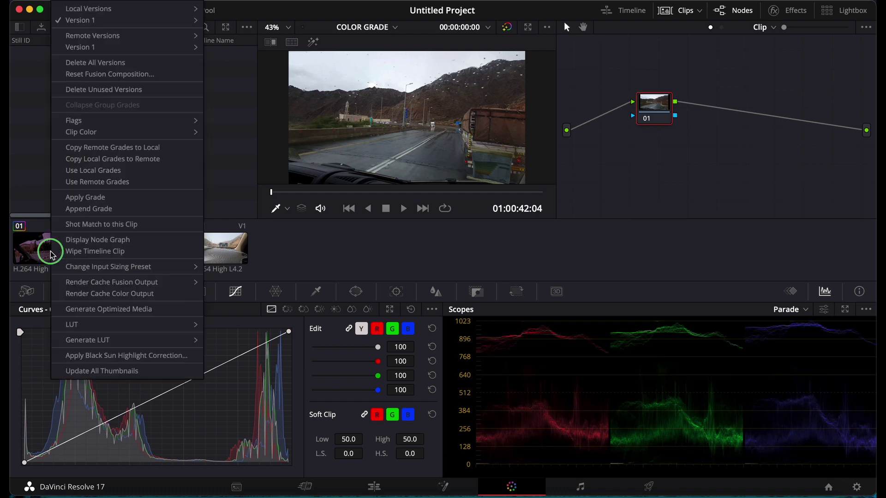
{"action": "left_click", "coordinate": [85, 198]}
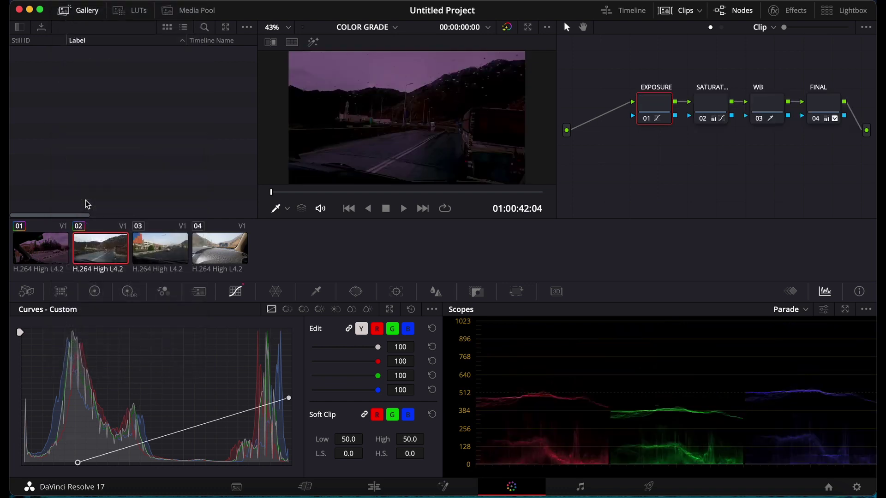
- Apply the grade of clip 02 to clip 03
{"action": "left_click", "coordinate": [159, 246]}
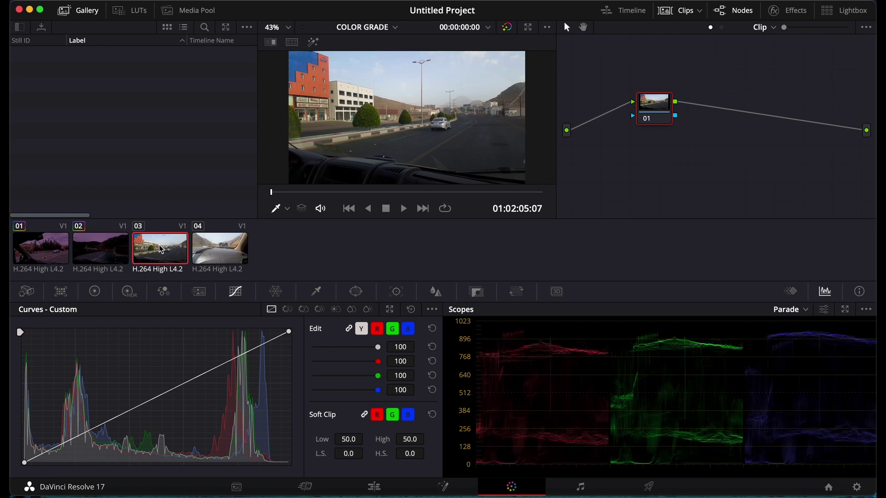
{"action": "right_click", "coordinate": [96, 251]}
{"action": "left_click", "coordinate": [125, 198]}
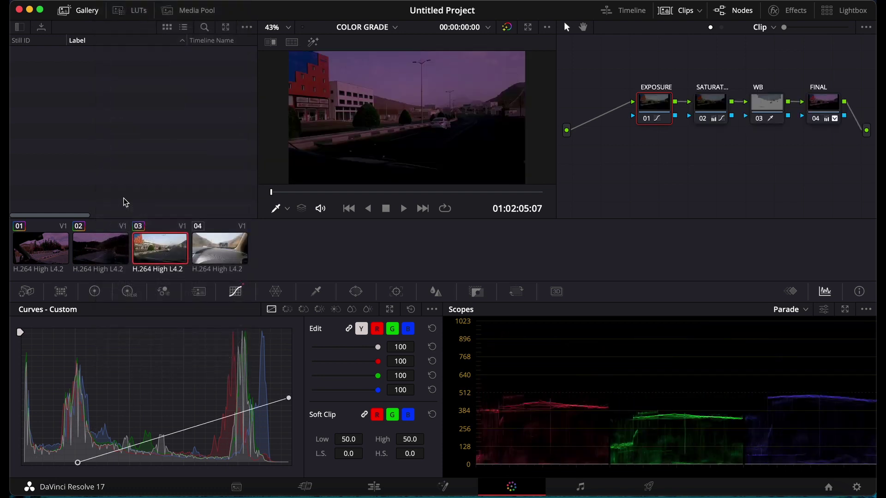
- Apply the grade of clip 03 to clip 04
{"action": "left_click", "coordinate": [219, 254]}
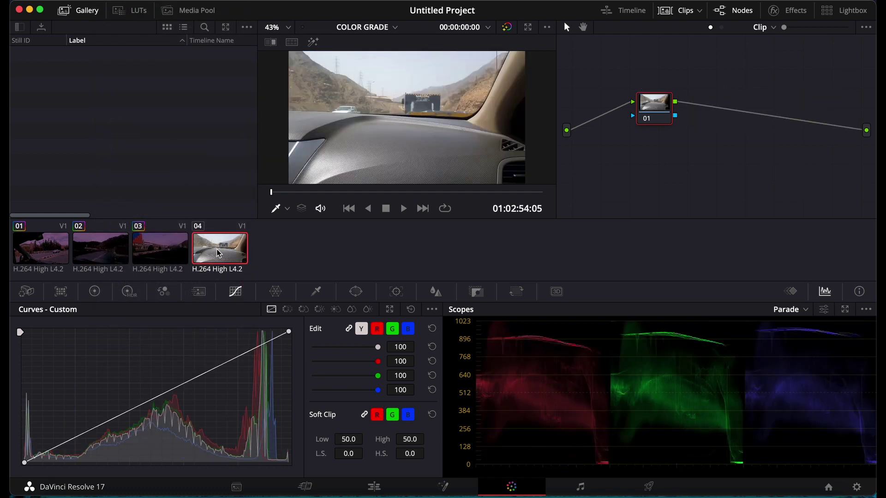
{"action": "right_click", "coordinate": [154, 249]}
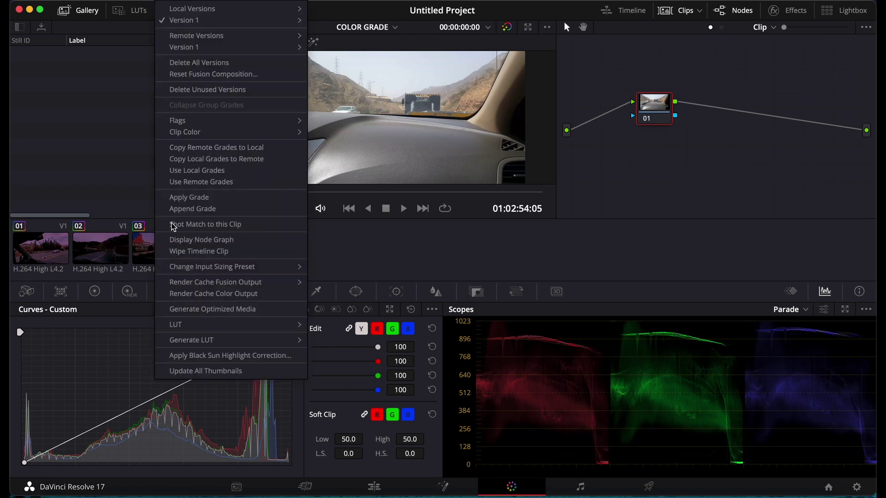
{"action": "left_click", "coordinate": [184, 198]}
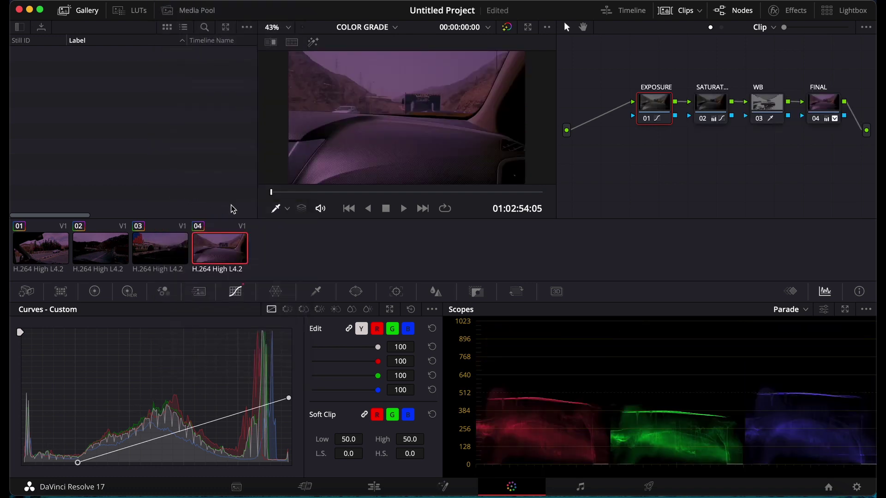
- Play the graded clip 04 to review it and return to clip 01
{"action": "left_click", "coordinate": [404, 210]}
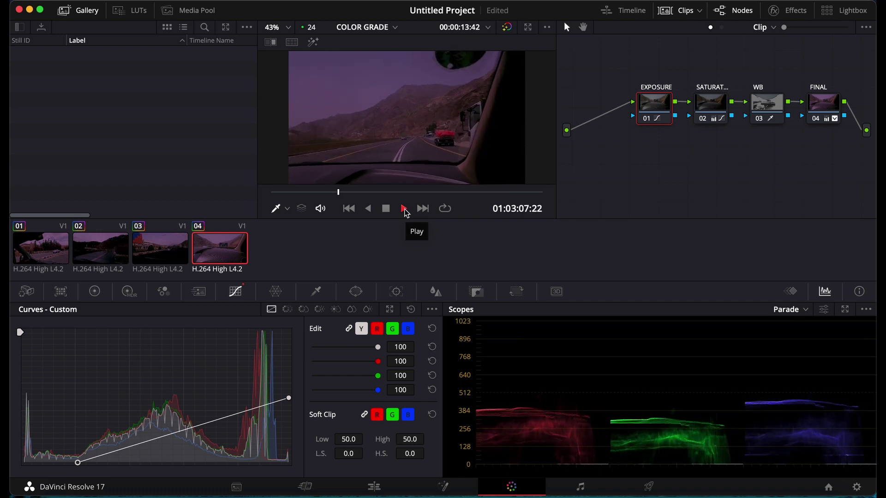
{"action": "left_click", "coordinate": [54, 256]}
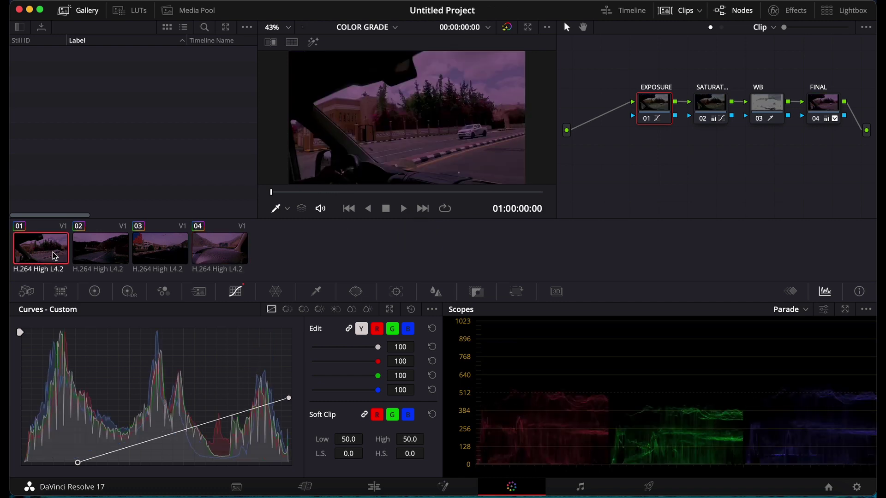